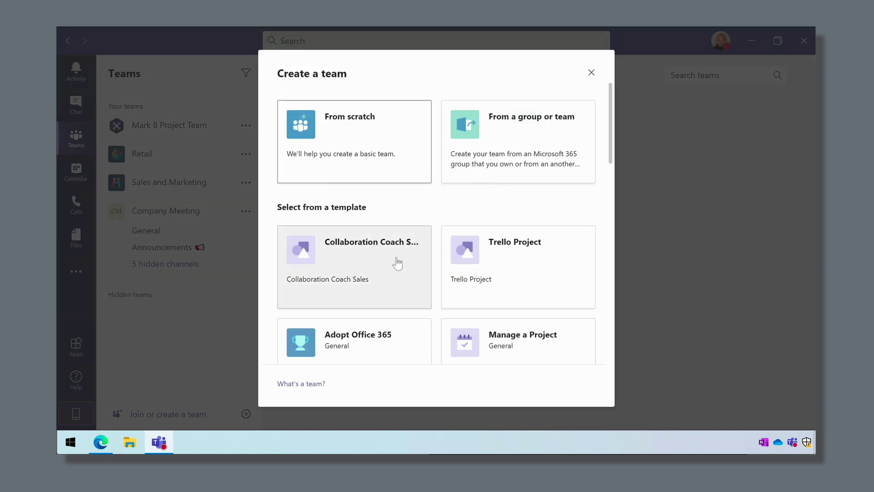
pyautogui.click(358, 270)
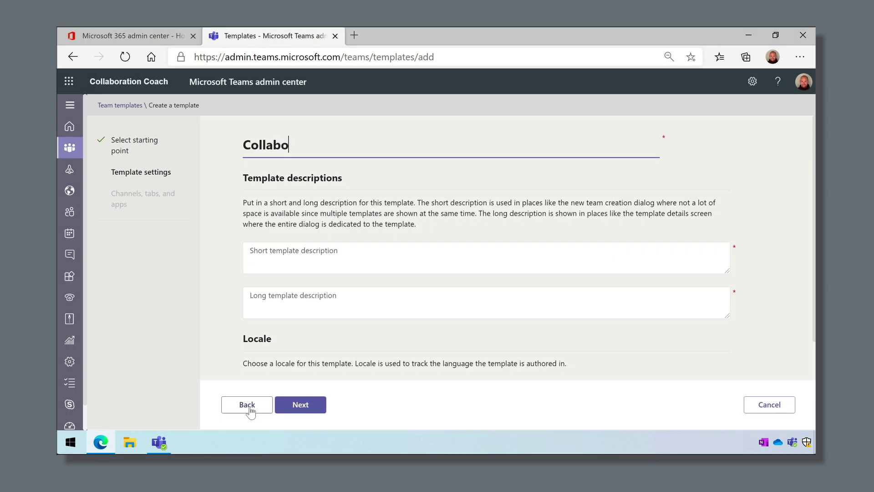
# Step: Name the template in the template settings Collaboration Coach Sales and select the whole name
pyautogui.write('ration Coach Sales')
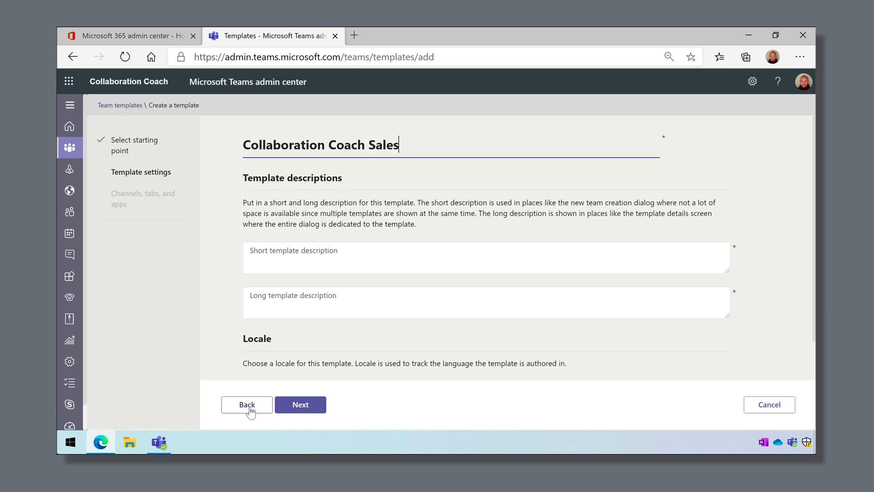
pyautogui.doubleClick(304, 140)
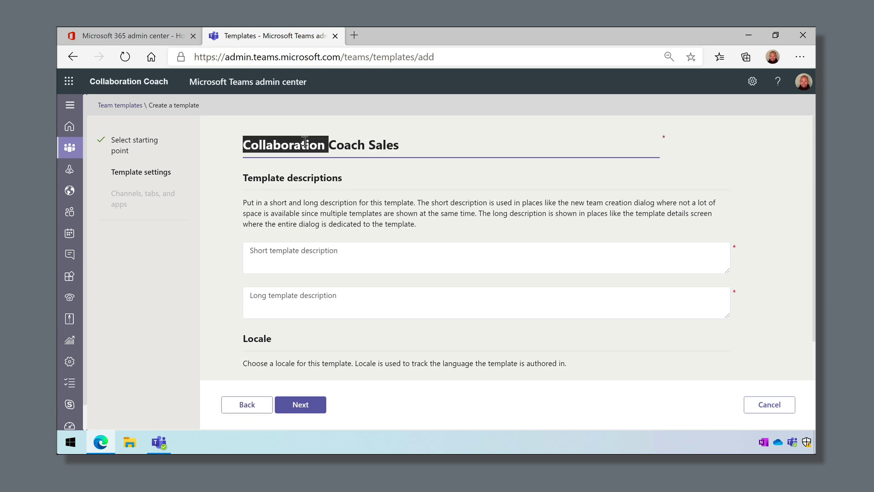
pyautogui.tripleClick(304, 140)
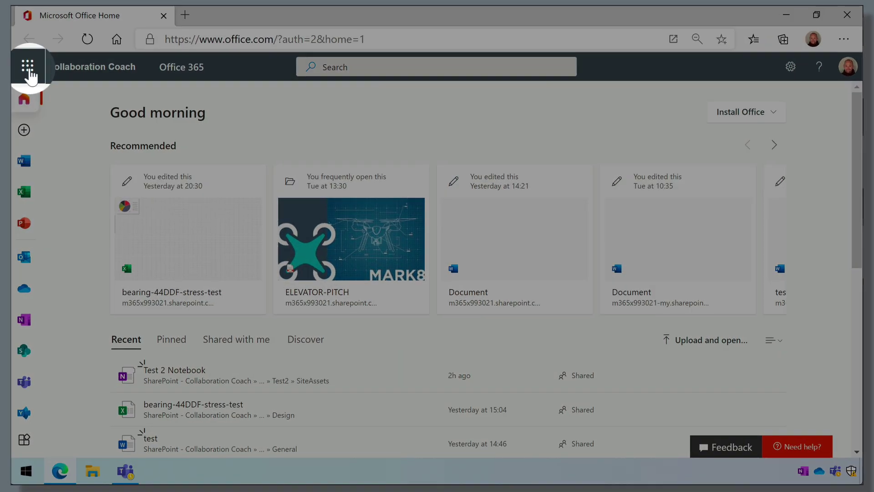
# Step: Go from Office Home to the Microsoft 365 admin center and open the Microsoft Teams admin center from there
pyautogui.click(34, 69)
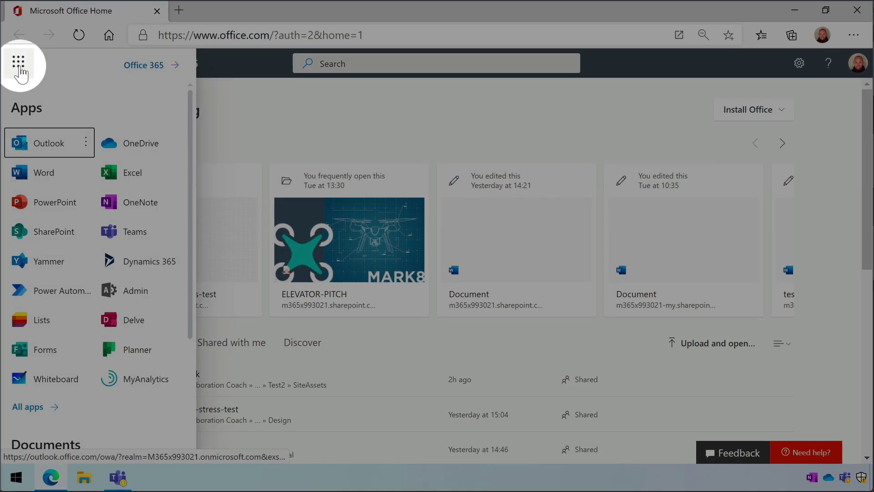
pyautogui.click(136, 291)
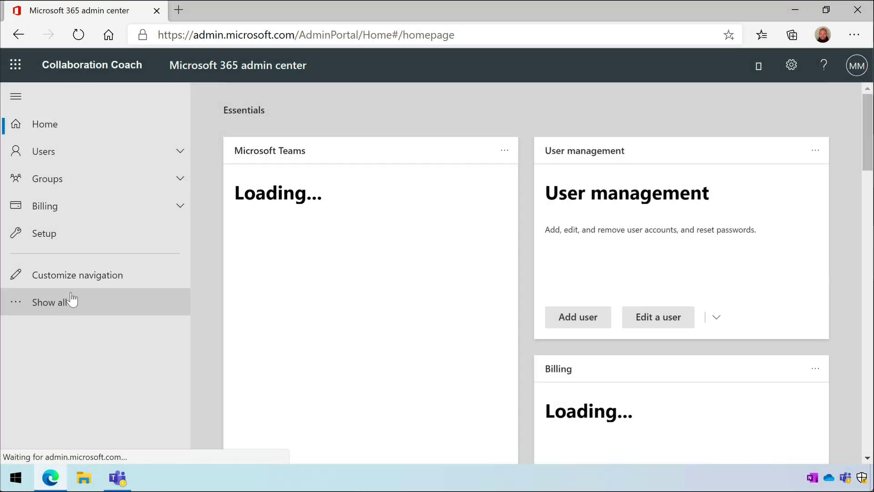
pyautogui.click(50, 301)
pyautogui.scroll(-5, 50, 364)
pyautogui.click(50, 406)
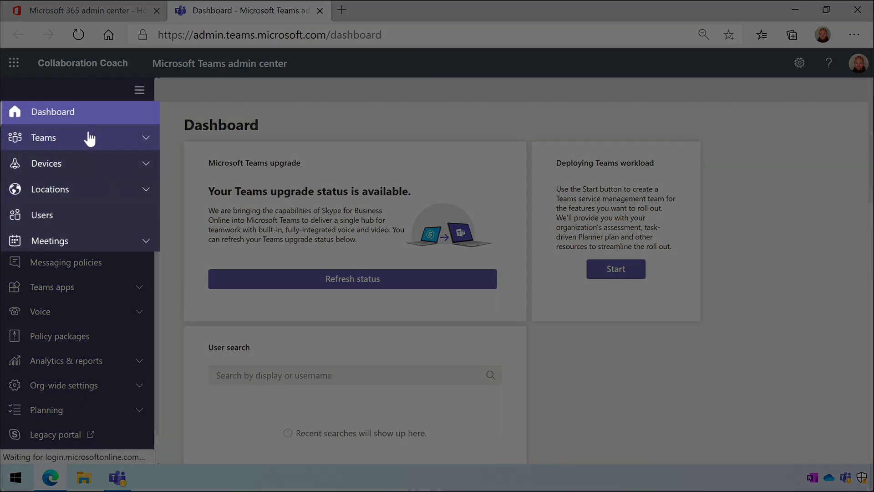
# Step: Open the organization's team templates and look through the list of available templates
pyautogui.click(87, 137)
pyautogui.click(102, 219)
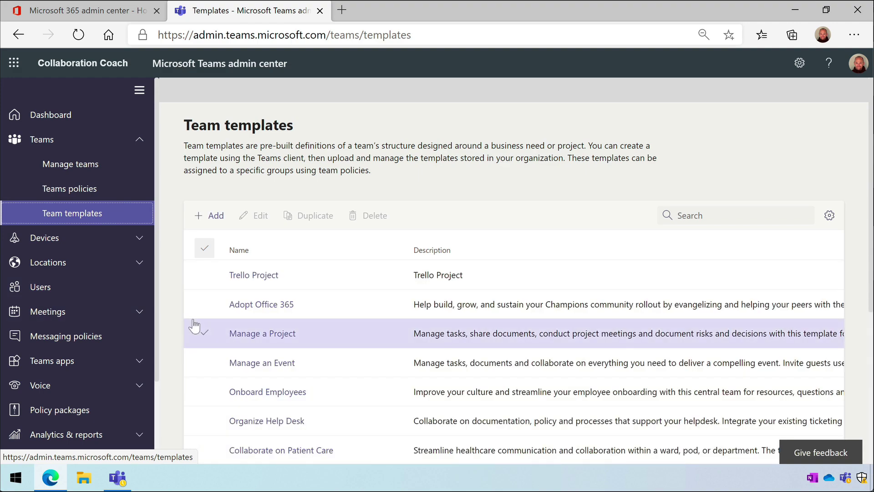
pyautogui.scroll(-5, 389, 328)
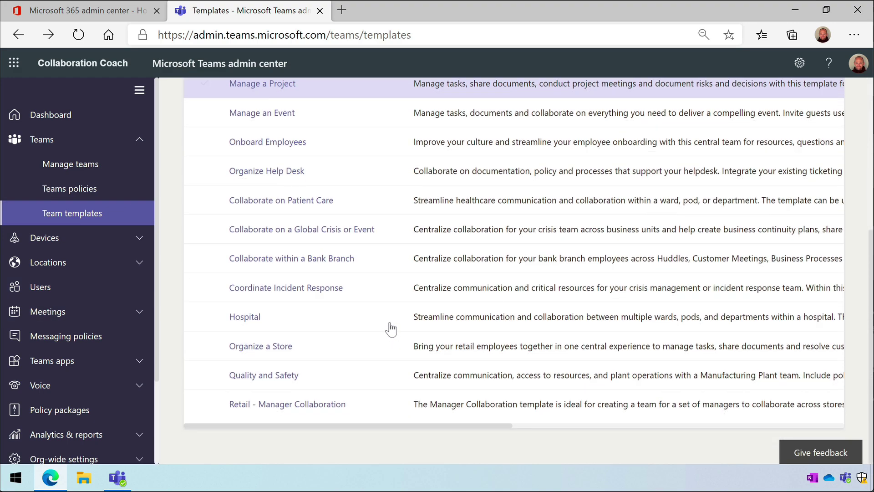
pyautogui.scroll(5, 390, 328)
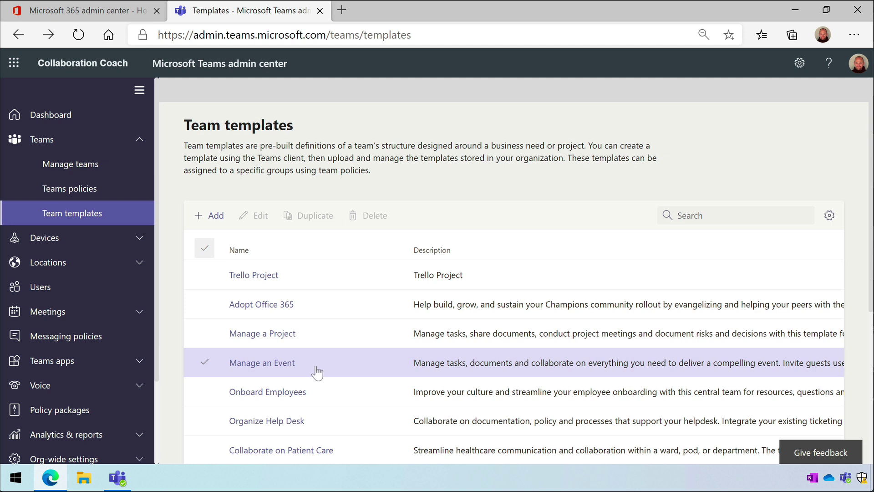
# Step: Examine the channels and tabs of the Manage an Event template, and return to the team templates list
pyautogui.click(264, 364)
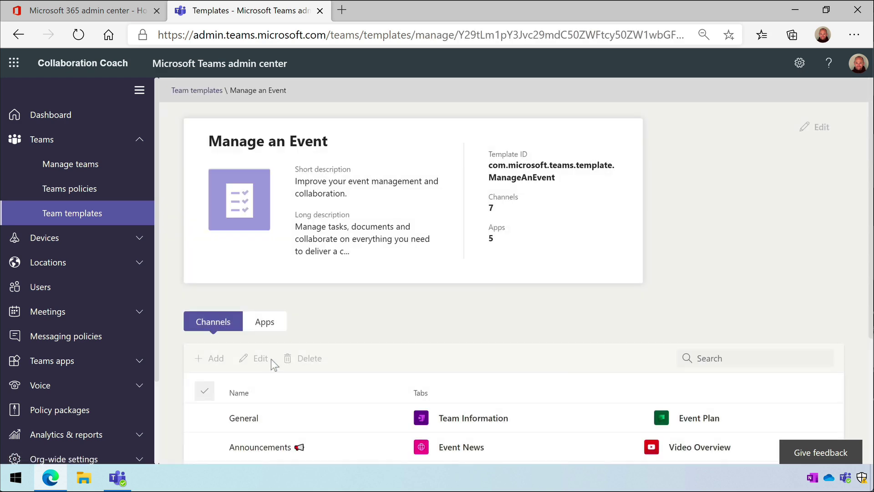
pyautogui.scroll(-4, 727, 271)
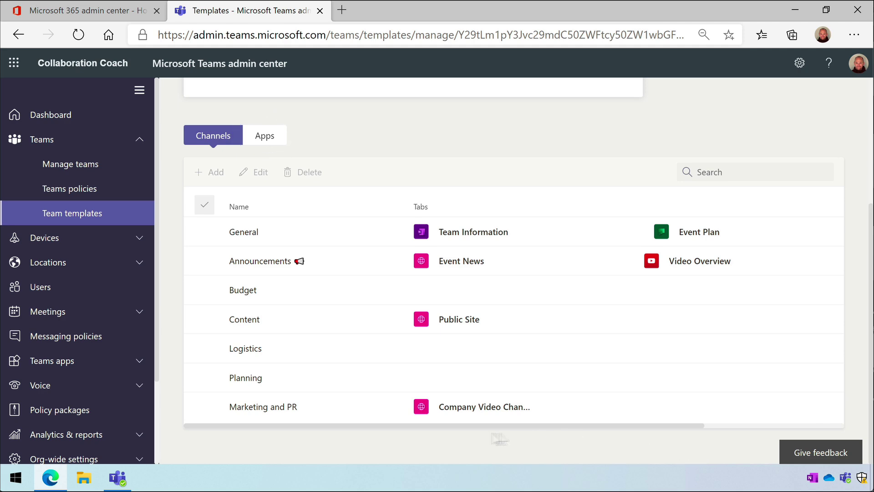
pyautogui.click(487, 233)
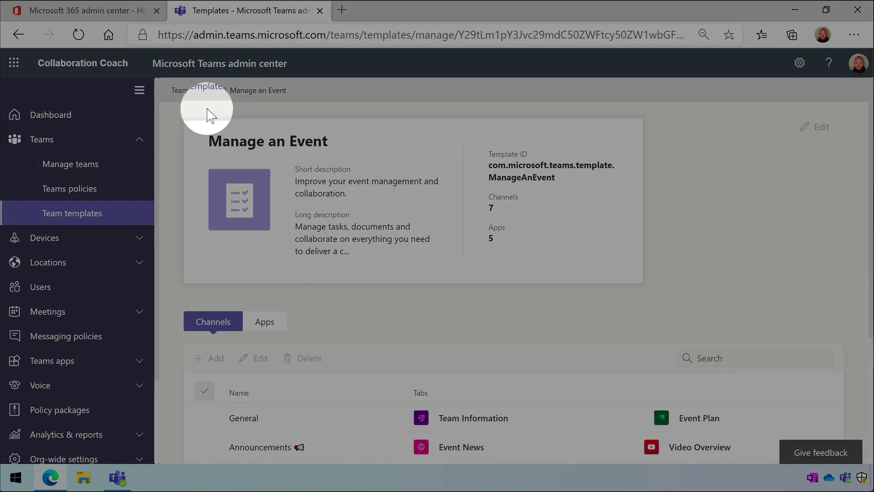
pyautogui.click(194, 91)
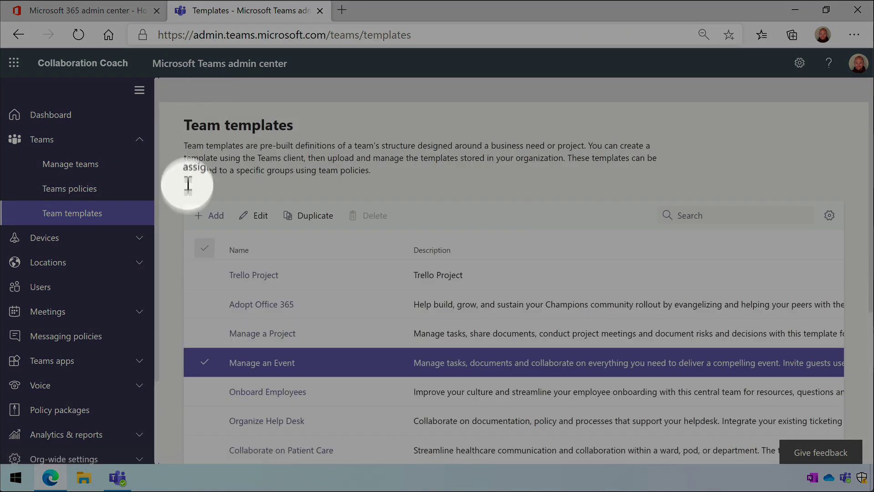
# Step: Start a brand new team template from scratch and name it Collaboration Coach Sales
pyautogui.click(206, 217)
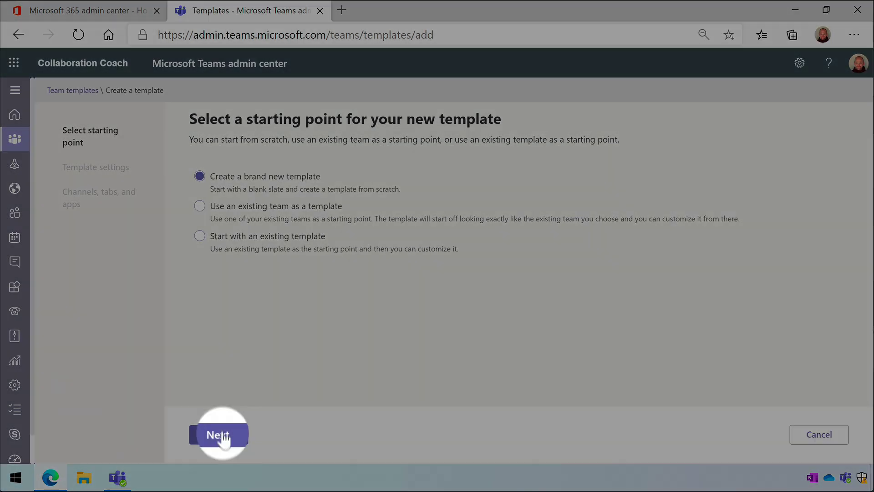
pyautogui.click(220, 436)
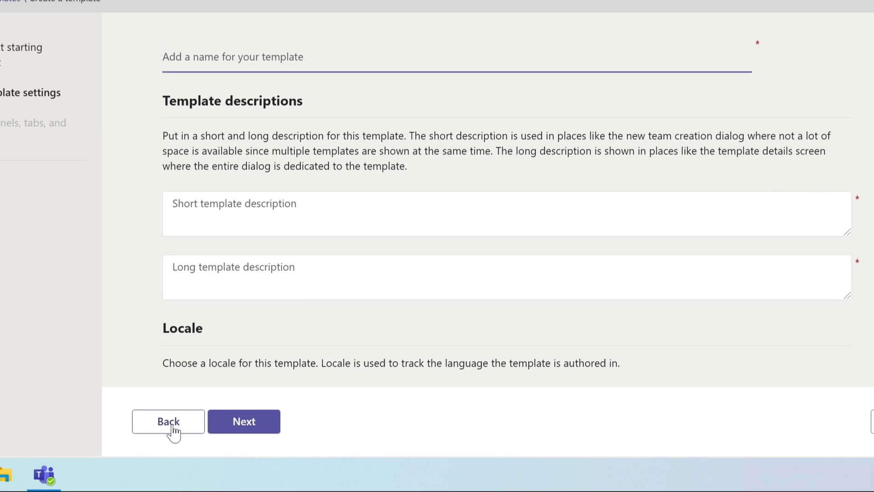
pyautogui.write('Collabo')
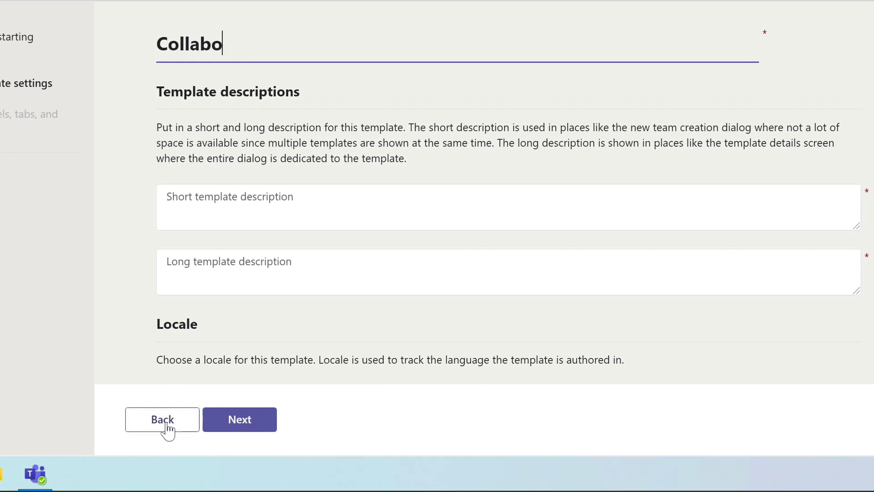
pyautogui.write('ration Coach Sales')
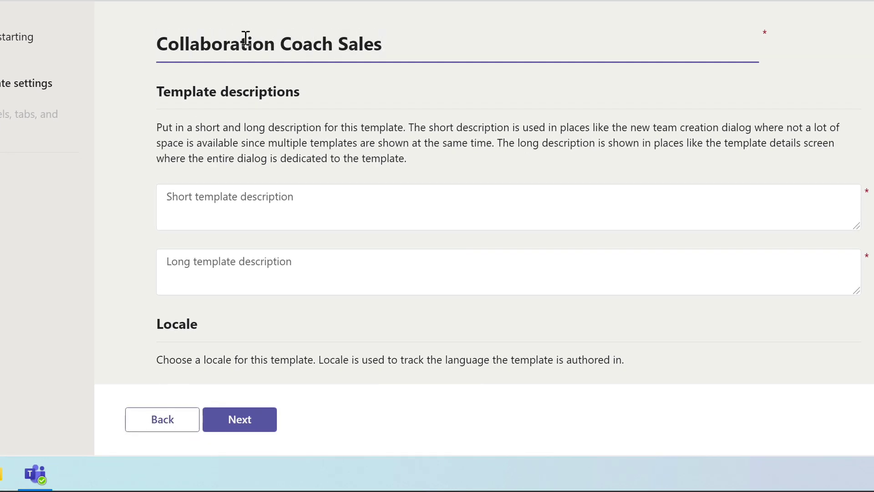
# Step: Copy the template name into both the short and the long template description
pyautogui.doubleClick(246, 39)
pyautogui.hotkey('ctrl', 'a')
pyautogui.hotkey('ctrl', 'c')
pyautogui.click(256, 197)
pyautogui.hotkey('ctrl', 'v')
pyautogui.click(238, 271)
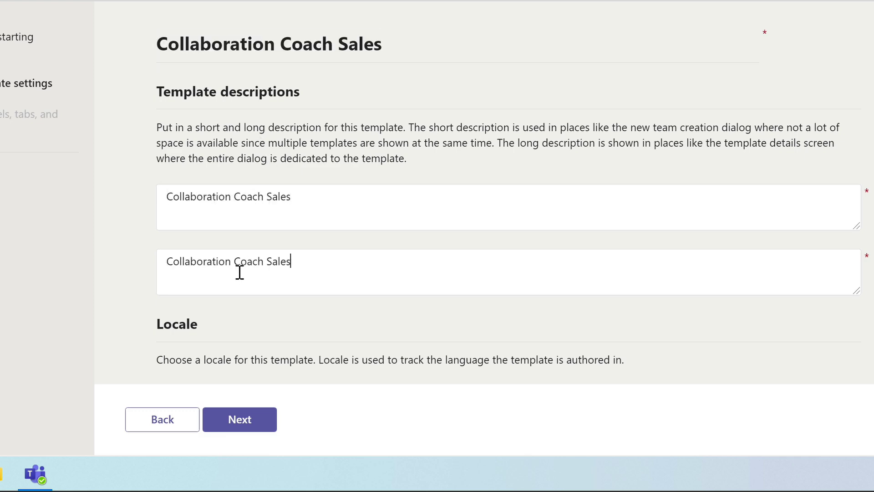
pyautogui.hotkey('ctrl', 'v')
# Step: Keep English (United States) as the template's locale and continue to the channels, tabs and apps settings
pyautogui.scroll(-1, 218, 310)
pyautogui.click(287, 335)
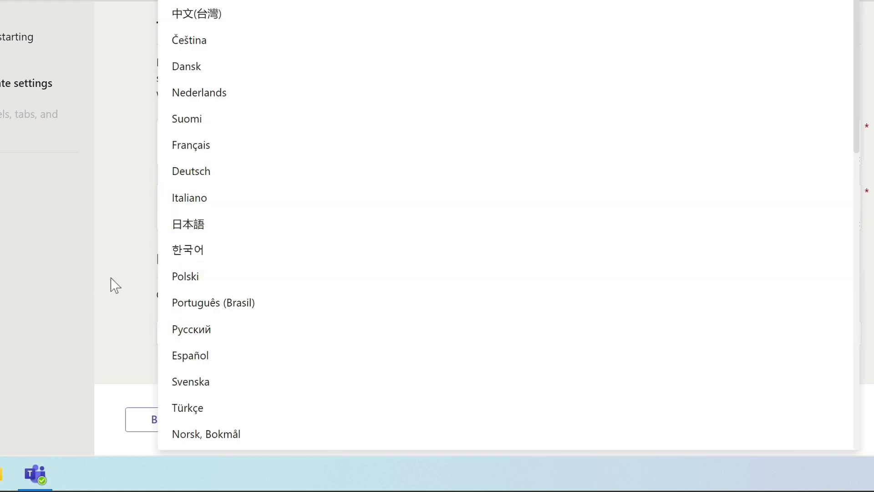
pyautogui.click(113, 285)
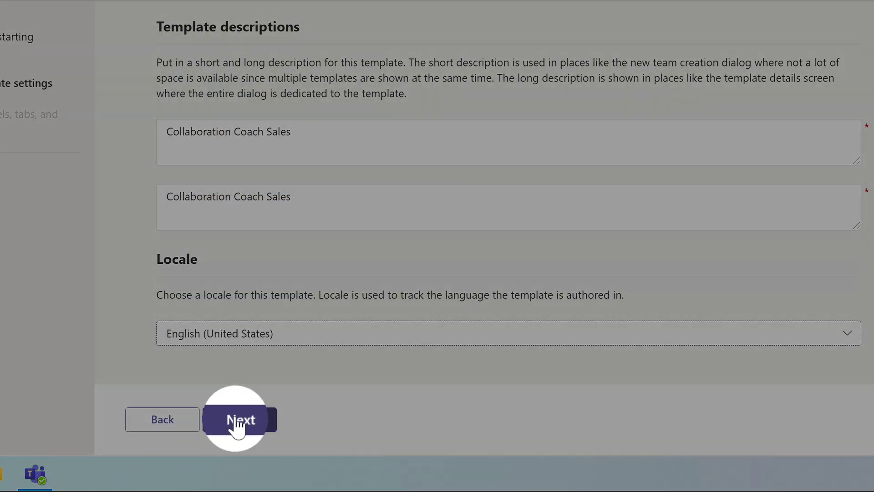
pyautogui.click(241, 422)
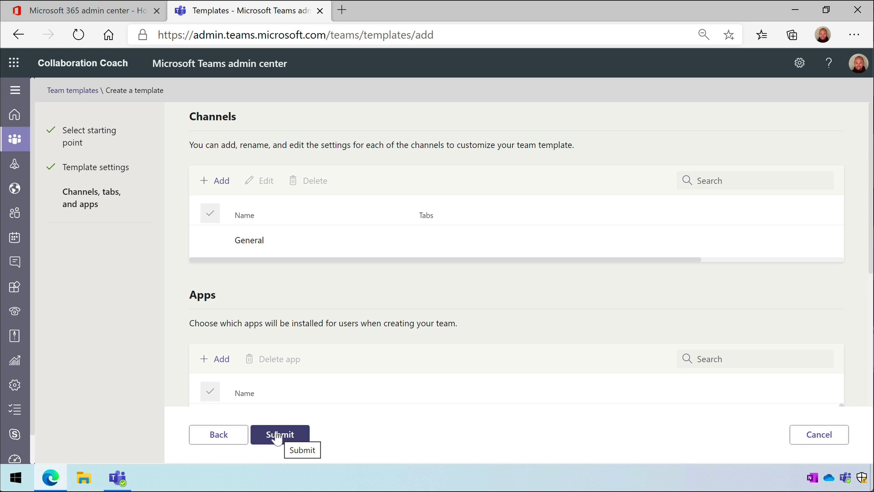
# Step: Edit the template's General channel and add the Planner app to it as a tab
pyautogui.click(307, 240)
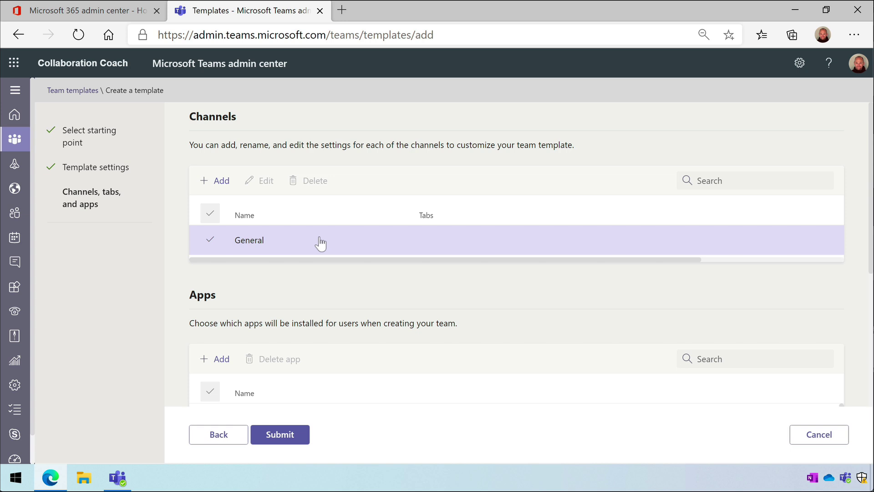
pyautogui.click(318, 241)
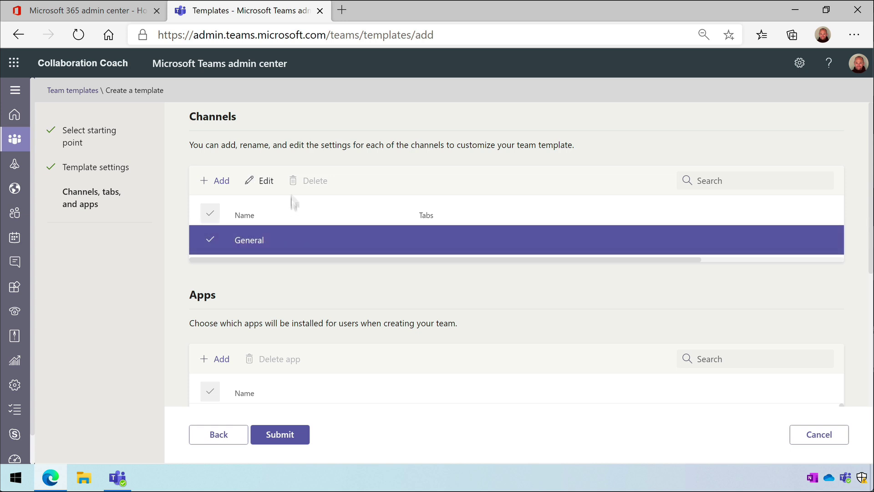
pyautogui.click(262, 181)
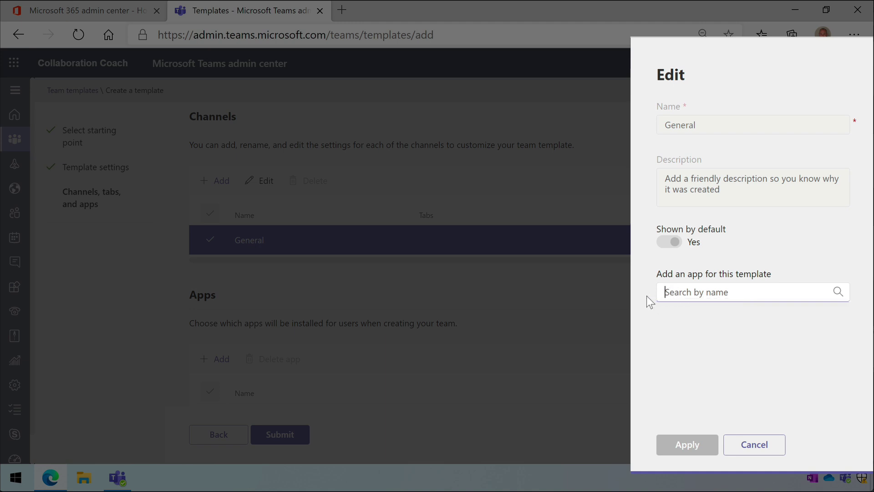
pyautogui.write('planner')
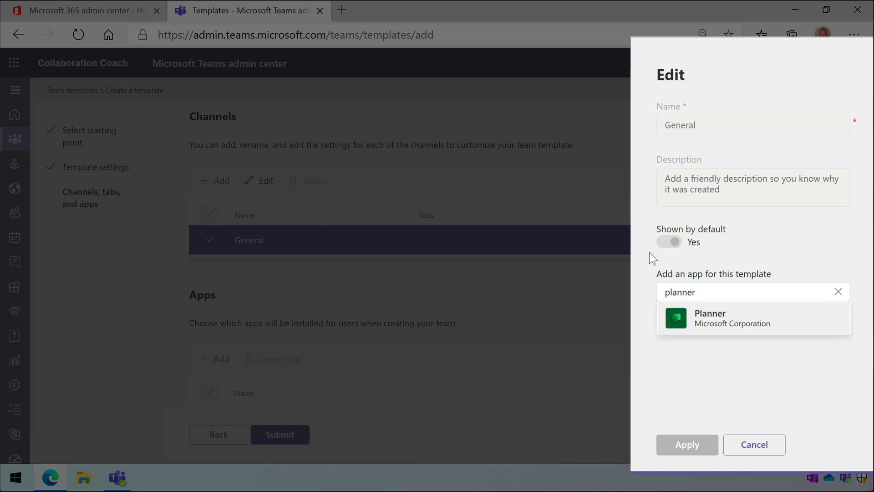
pyautogui.moveTo(759, 335)
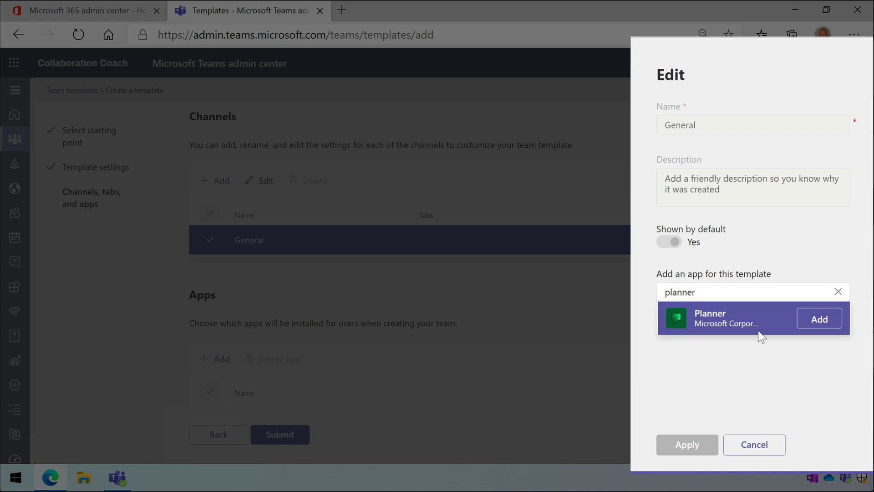
pyautogui.click(815, 320)
pyautogui.scroll(-2, 797, 328)
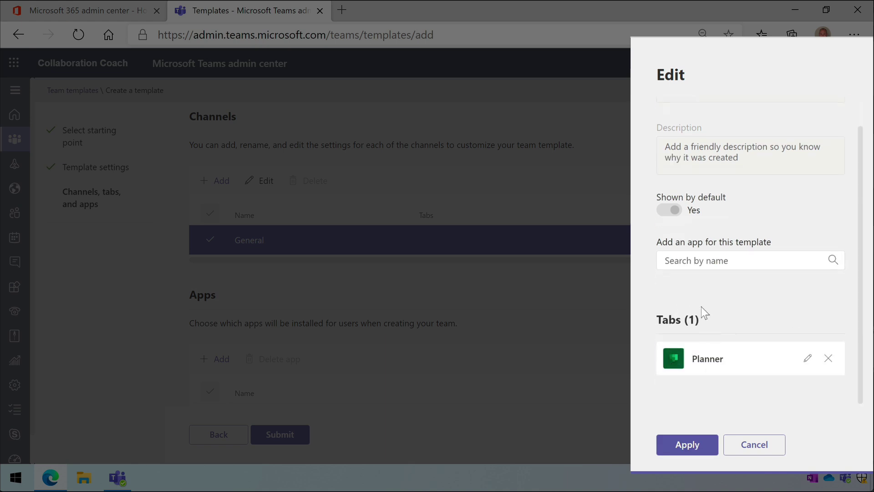
# Step: Name the General channel's Planner tab My Plan and apply the channel edits
pyautogui.click(805, 359)
pyautogui.write('My Plan')
pyautogui.click(731, 384)
pyautogui.click(692, 444)
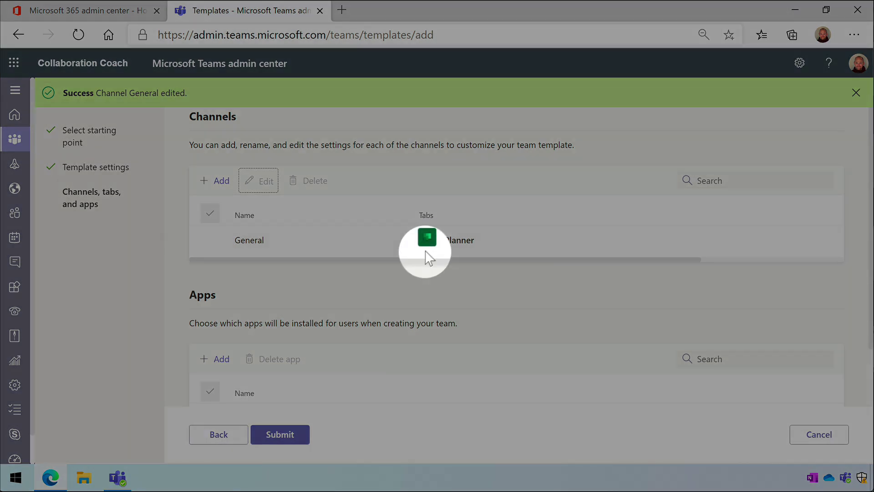
# Step: Check the General channel's tab and the list of apps installed with the template
pyautogui.click(425, 240)
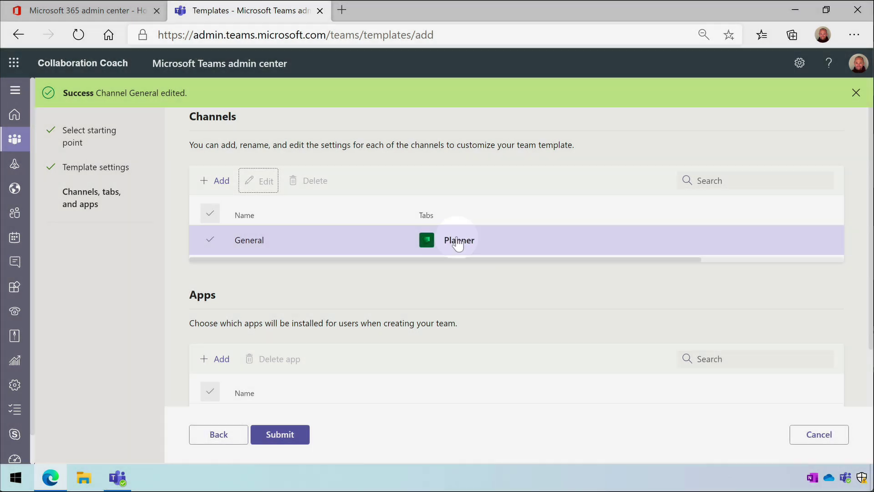
pyautogui.click(458, 241)
pyautogui.scroll(-2, 458, 242)
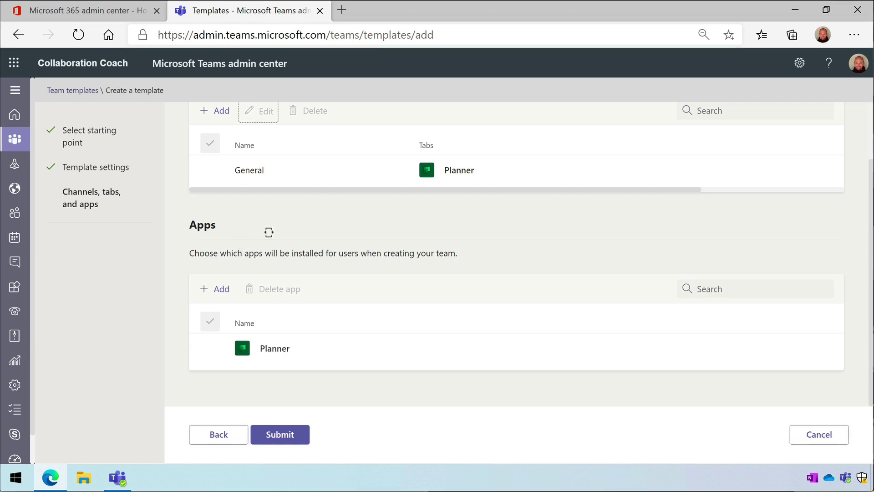
pyautogui.scroll(2, 268, 231)
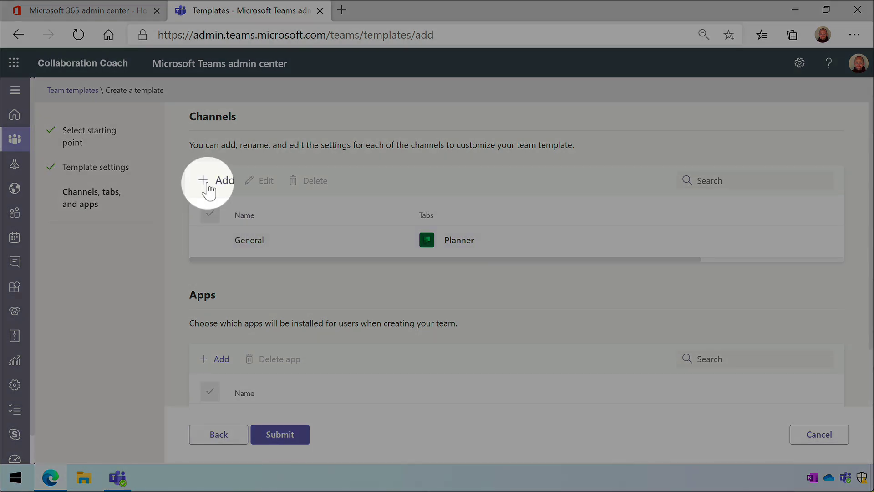
# Step: Start a new channel named Retails in the template and set it as shown by default
pyautogui.click(209, 188)
pyautogui.write('Retails')
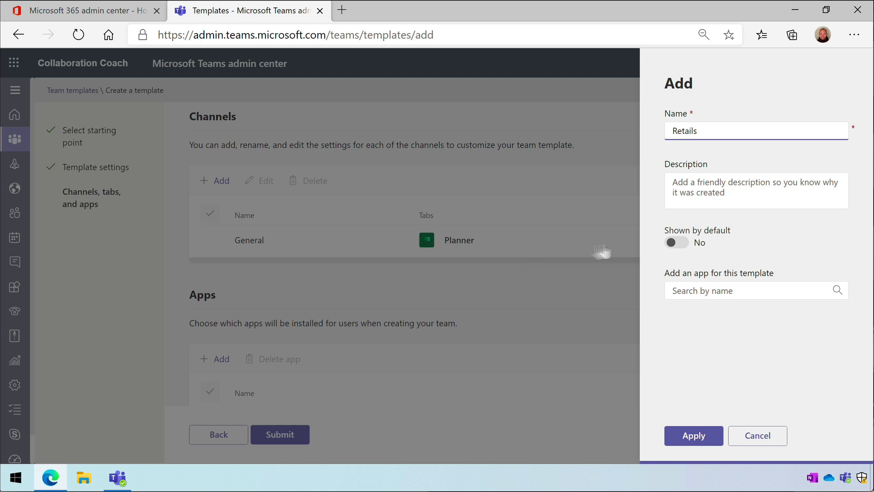
pyautogui.click(677, 244)
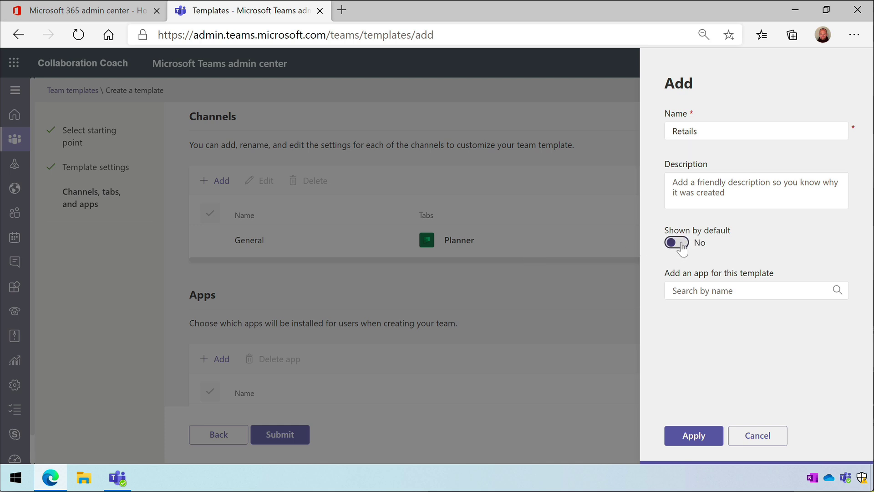
pyautogui.click(682, 243)
# Step: Add the Trello app as a tab to the new Retails channel and apply the channel
pyautogui.click(696, 295)
pyautogui.write('trello')
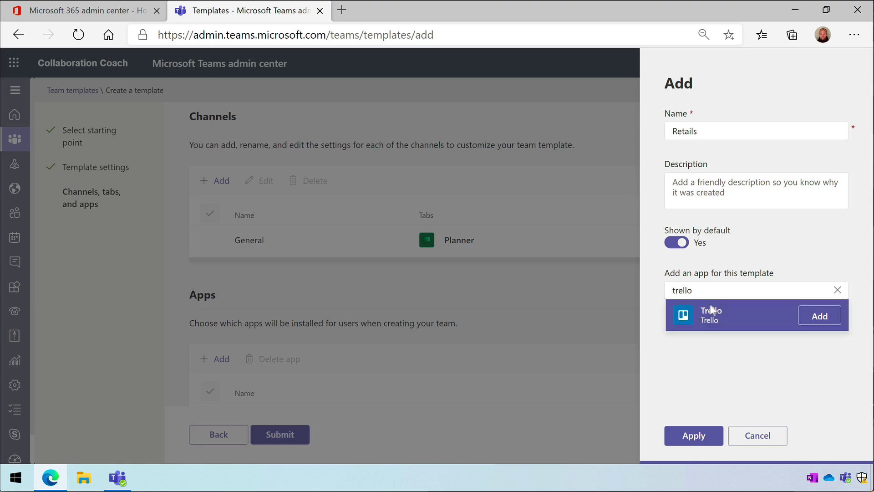
pyautogui.click(814, 316)
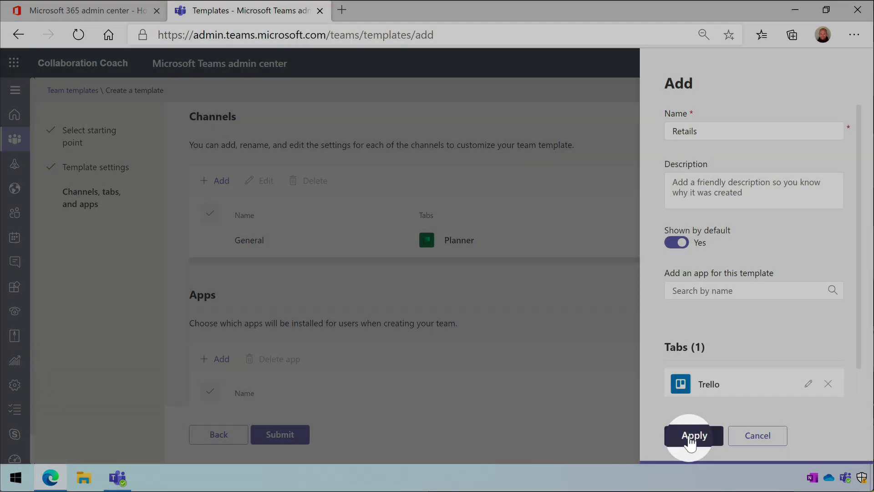
pyautogui.click(690, 437)
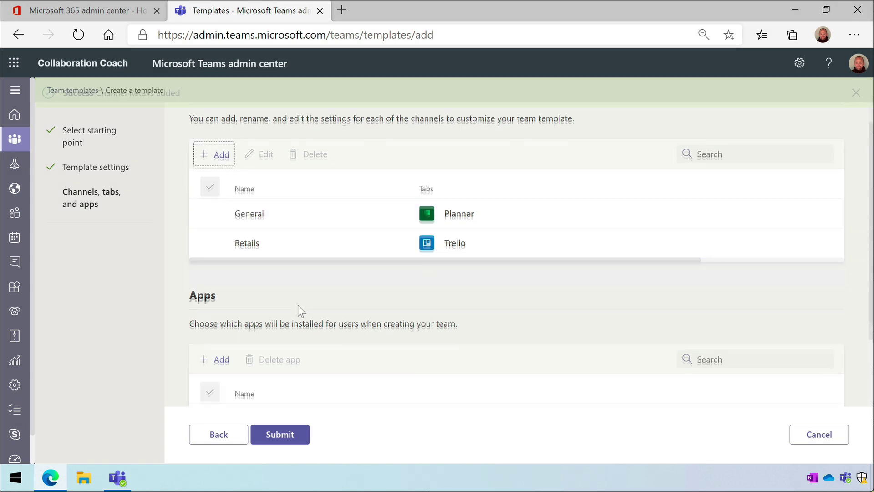
# Step: Submit the finished template and select Collaboration Coach Sales in the list of team templates
pyautogui.scroll(-3, 298, 305)
pyautogui.click(300, 358)
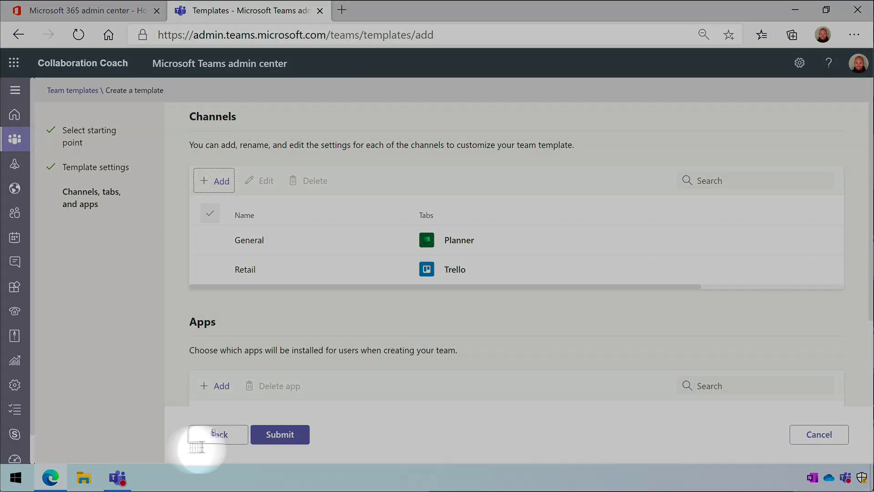
pyautogui.click(282, 436)
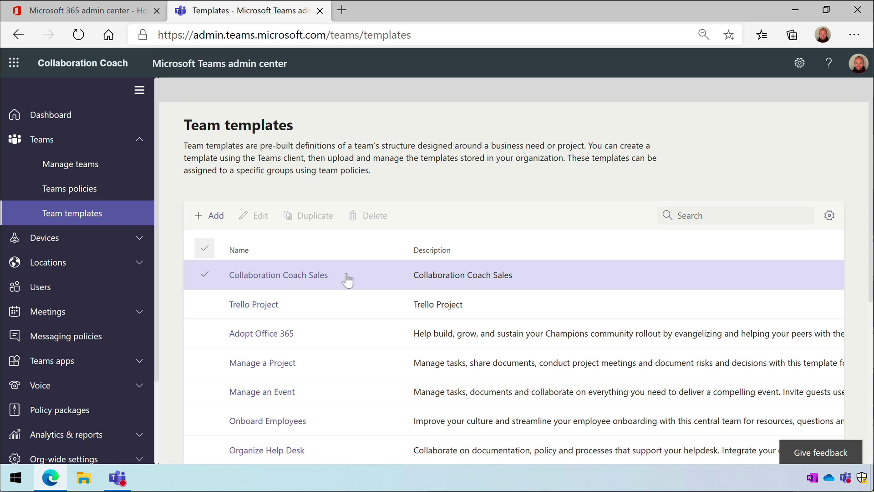
pyautogui.click(359, 285)
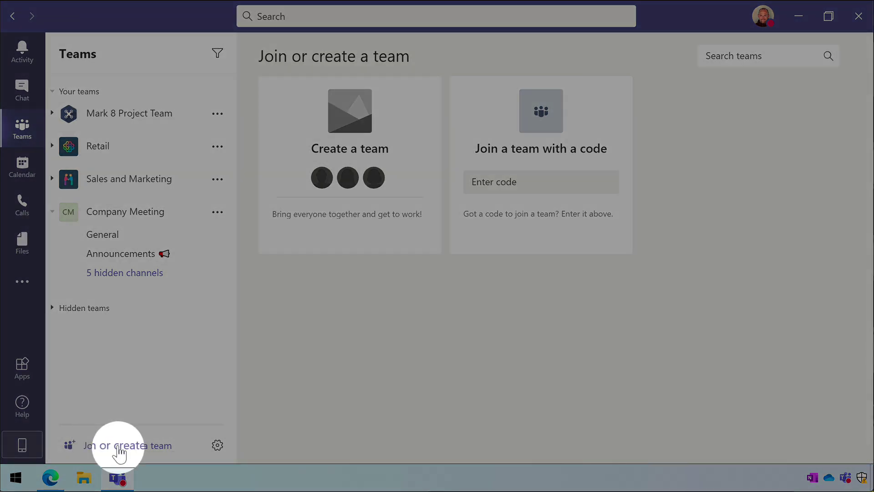
# Step: Switch to the Microsoft Teams app and start creating a team from the Collaboration Coach Sales template
pyautogui.click(118, 447)
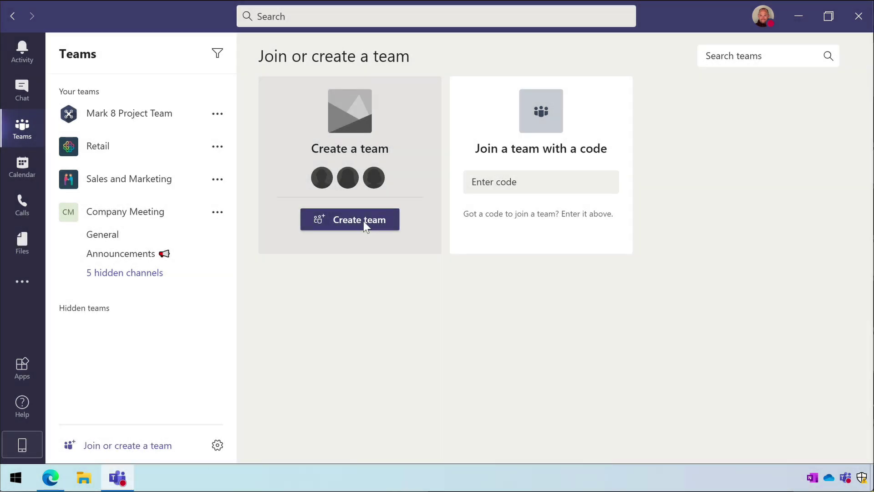
pyautogui.click(363, 222)
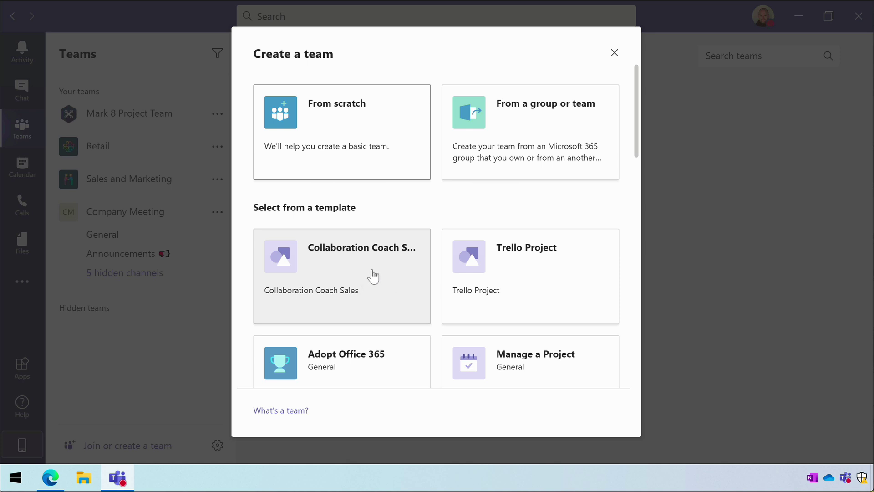
pyautogui.click(349, 281)
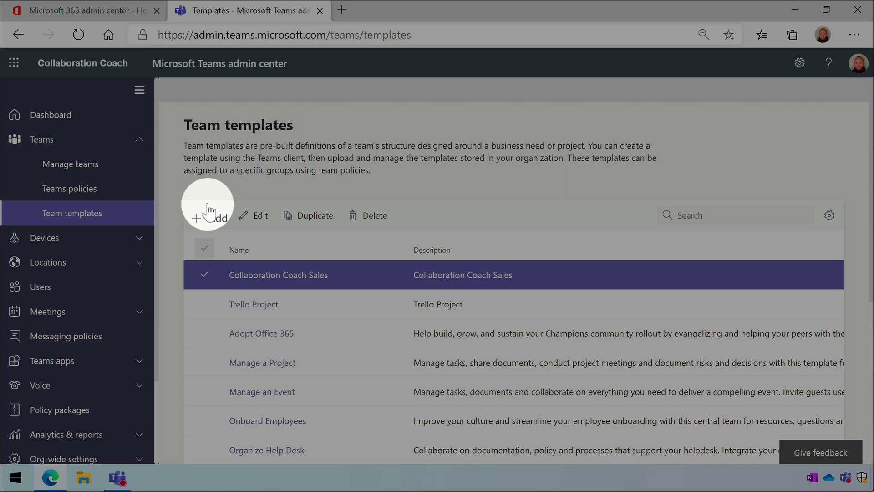
# Step: Return to the Teams admin center and start a new template that uses an existing team as its starting point
pyautogui.click(209, 210)
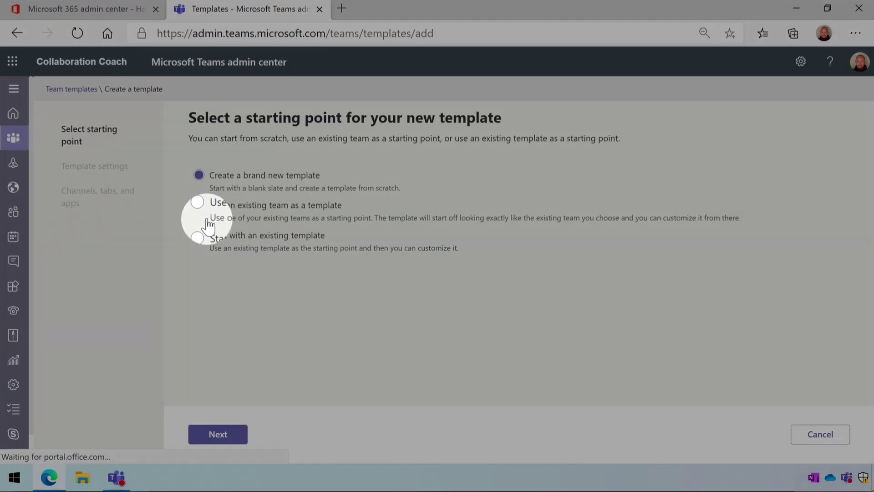
pyautogui.click(199, 205)
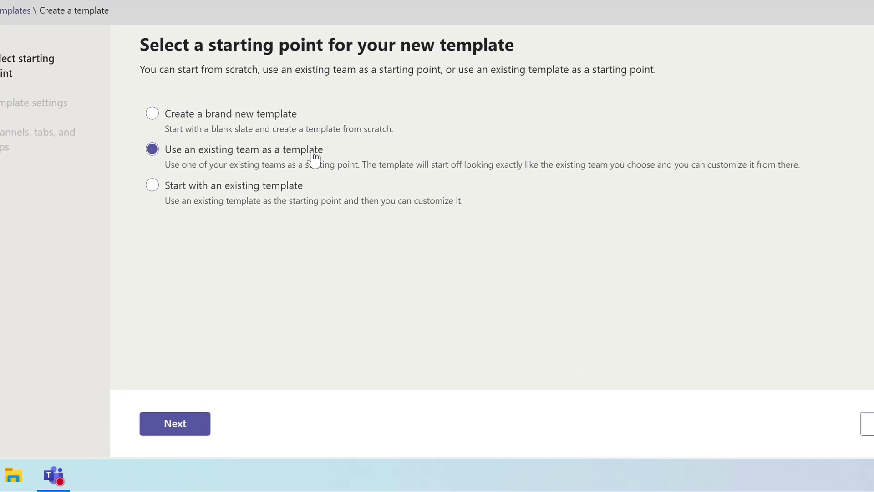
pyautogui.click(175, 426)
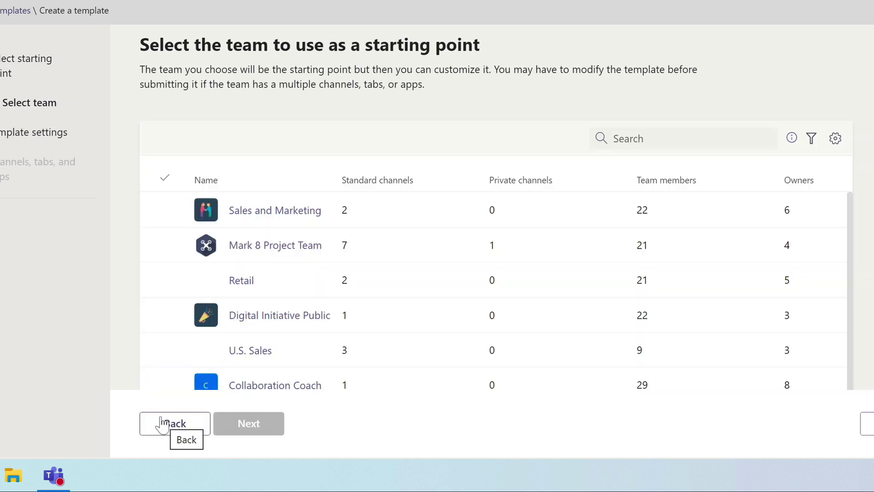
# Step: Choose the Sales and Marketing team as the starting point and proceed to the template settings
pyautogui.click(332, 302)
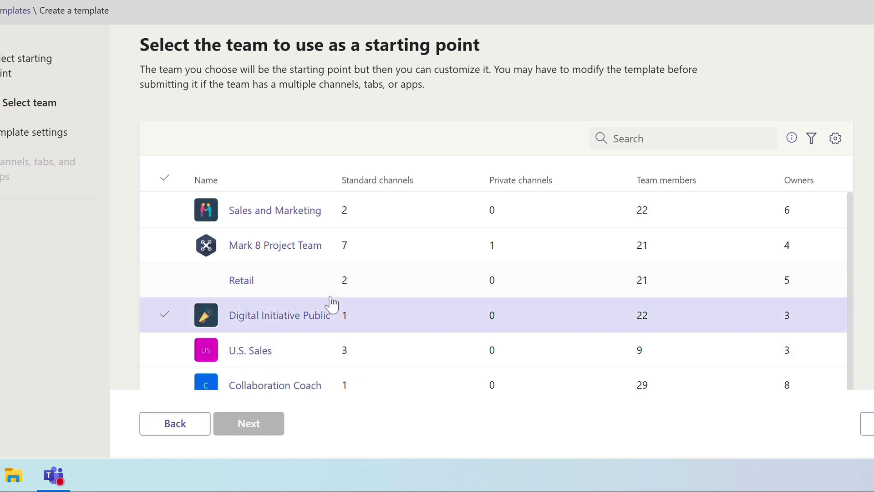
pyautogui.scroll(-1, 331, 302)
pyautogui.scroll(1, 335, 300)
pyautogui.click(266, 254)
pyautogui.click(211, 224)
pyautogui.click(226, 240)
pyautogui.click(228, 220)
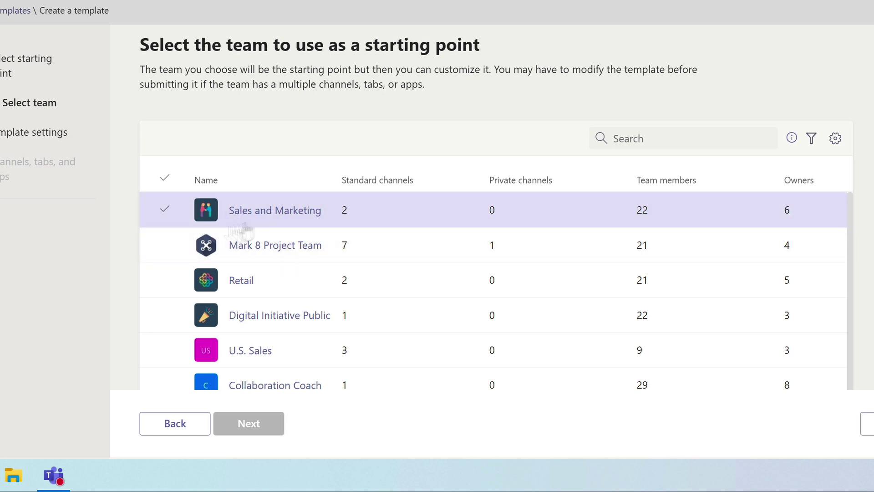
pyautogui.click(164, 217)
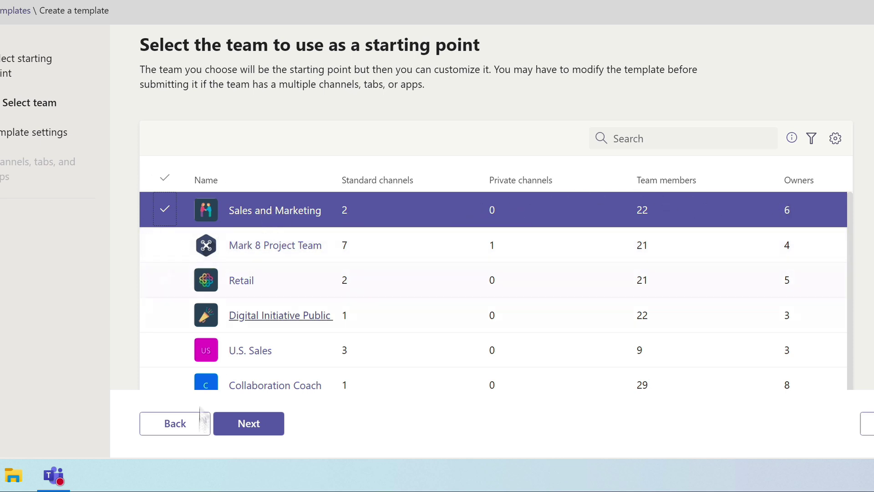
pyautogui.click(254, 429)
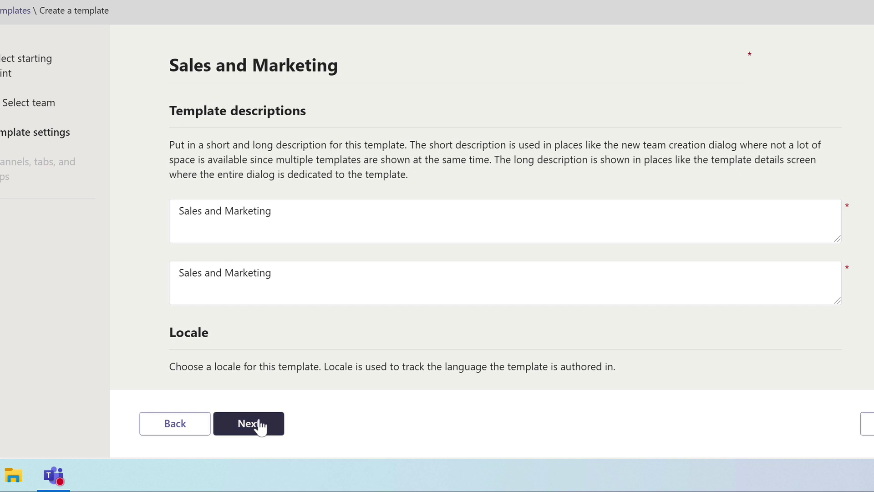
# Step: Keep the template settings taken from Sales and Marketing and examine the channels and apps carried over from that team
pyautogui.click(263, 422)
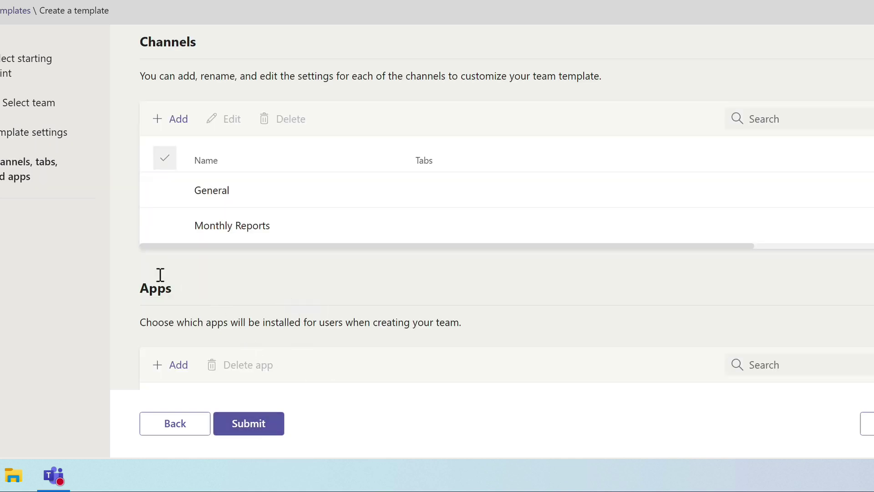
pyautogui.scroll(-2, 160, 275)
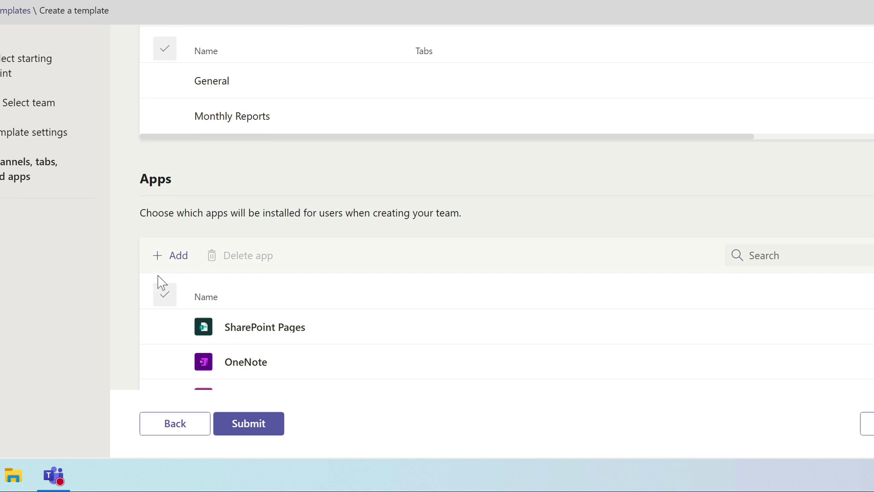
pyautogui.scroll(-3, 154, 283)
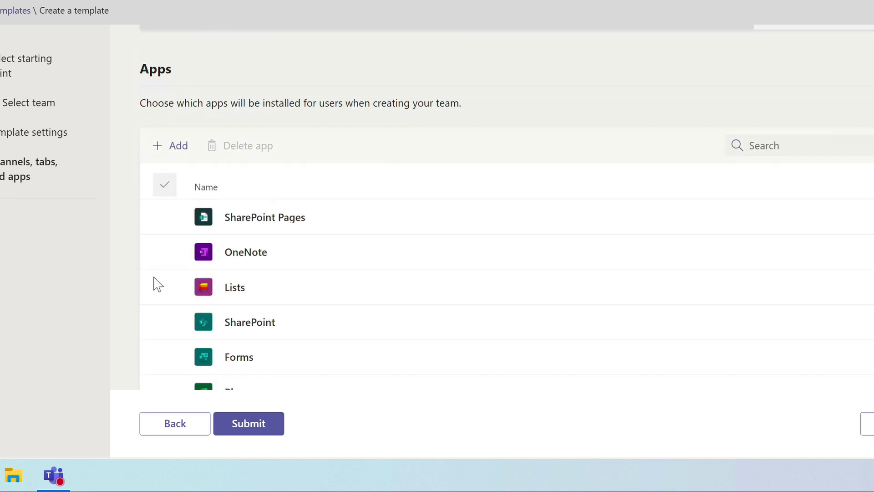
pyautogui.click(154, 283)
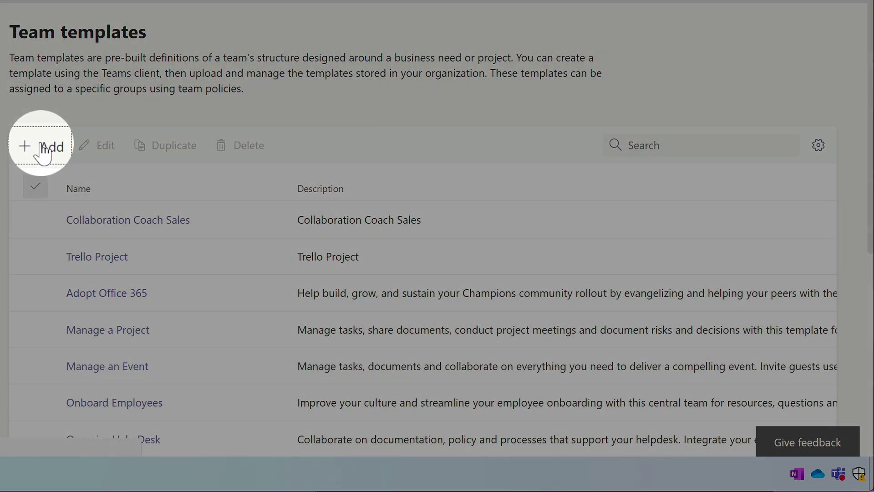
# Step: Start another new team template that uses an existing template as its starting point
pyautogui.click(41, 147)
pyautogui.click(99, 173)
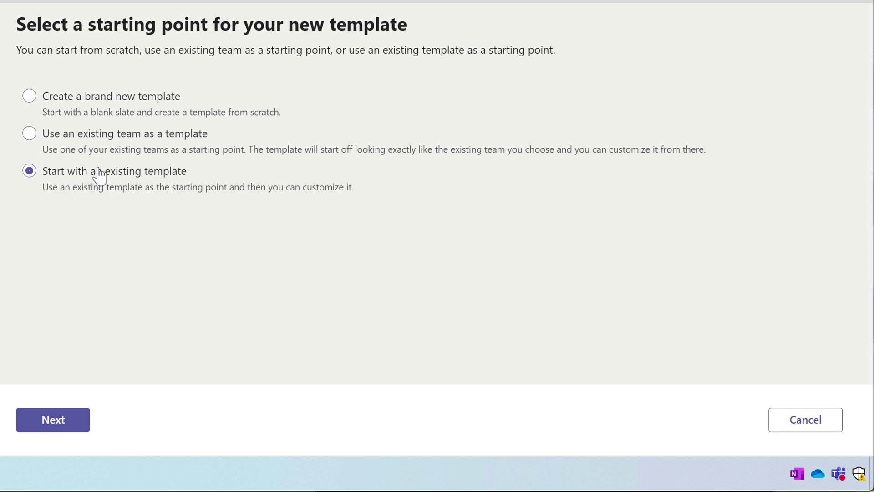
pyautogui.click(59, 424)
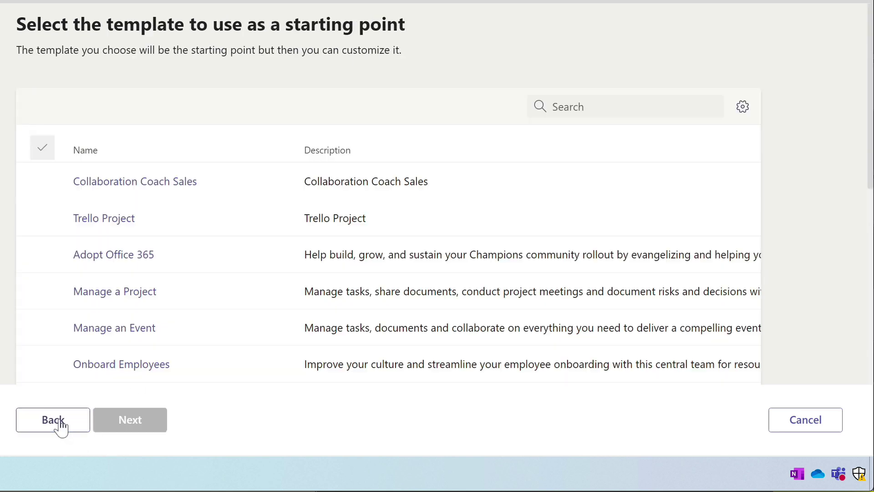
# Step: Base the new template on Collaboration Coach Sales, keep the prefilled name and descriptions, and proceed to its channels, tabs and apps
pyautogui.click(270, 240)
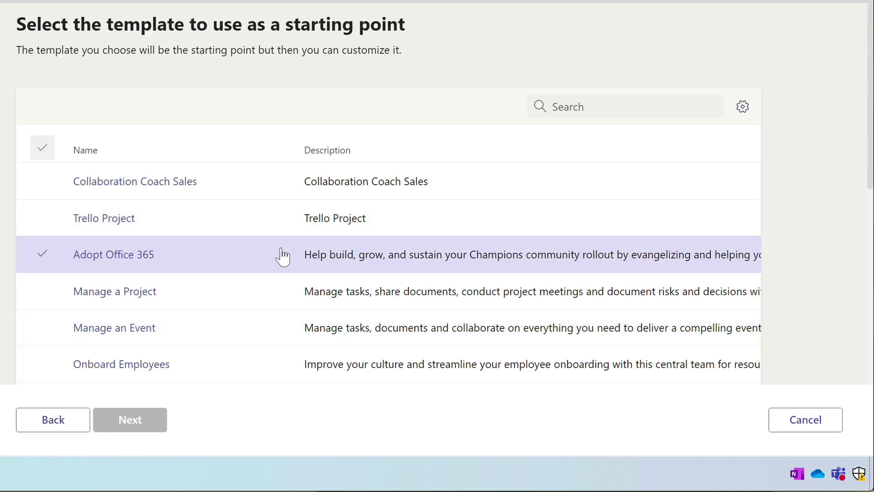
pyautogui.click(231, 182)
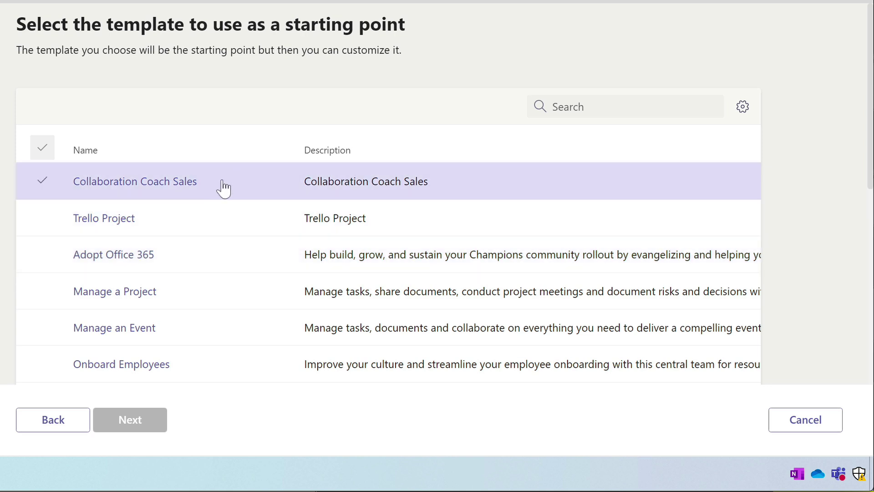
pyautogui.click(223, 182)
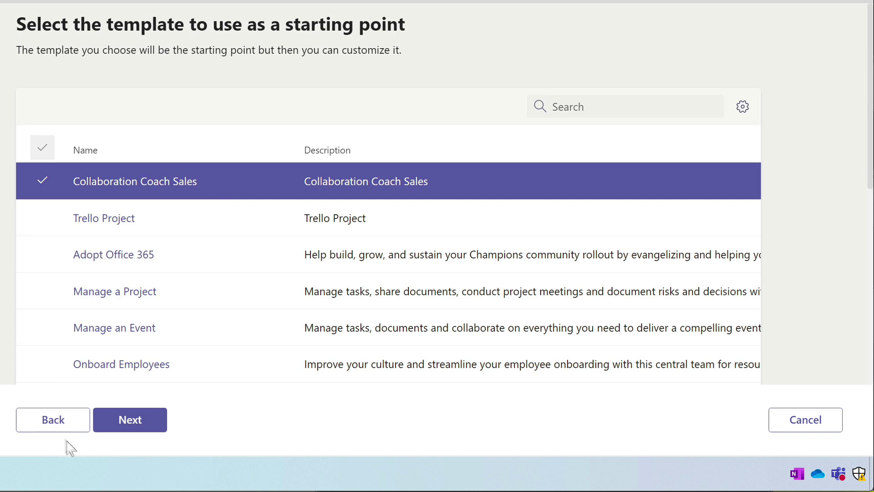
pyautogui.click(116, 426)
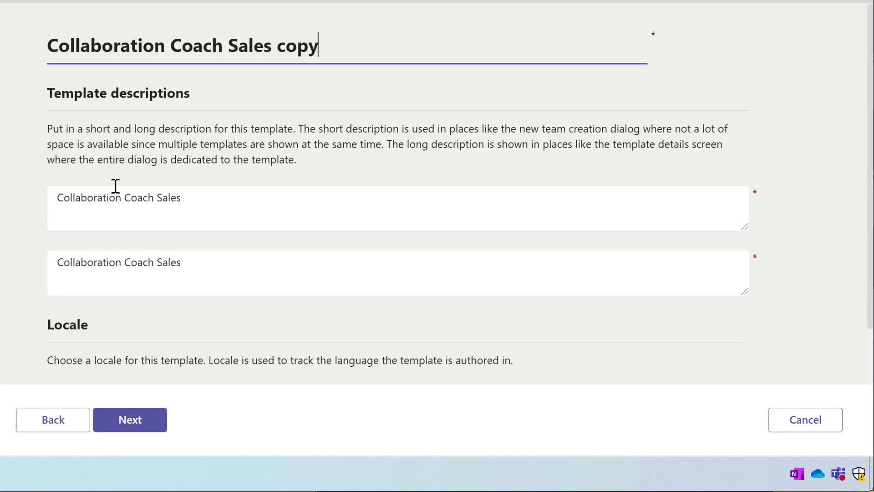
pyautogui.click(163, 428)
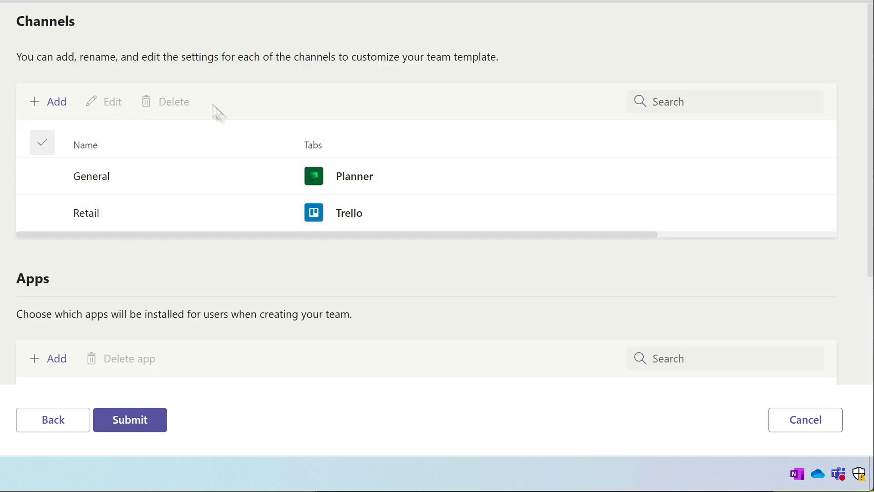